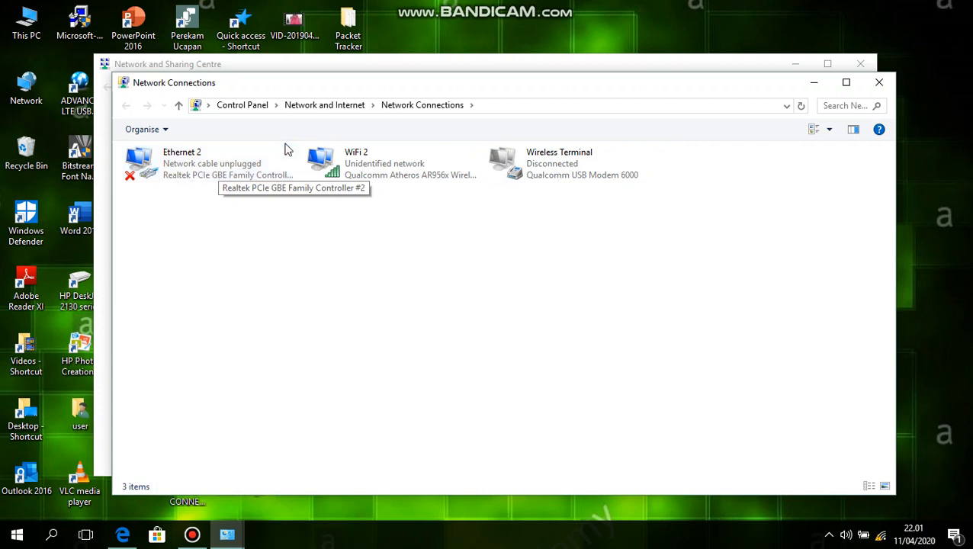
Step: Open the Internet Protocol Version 4 (TCP/IPv4) properties of the WiFi 2 adapter
right_click(347, 165)
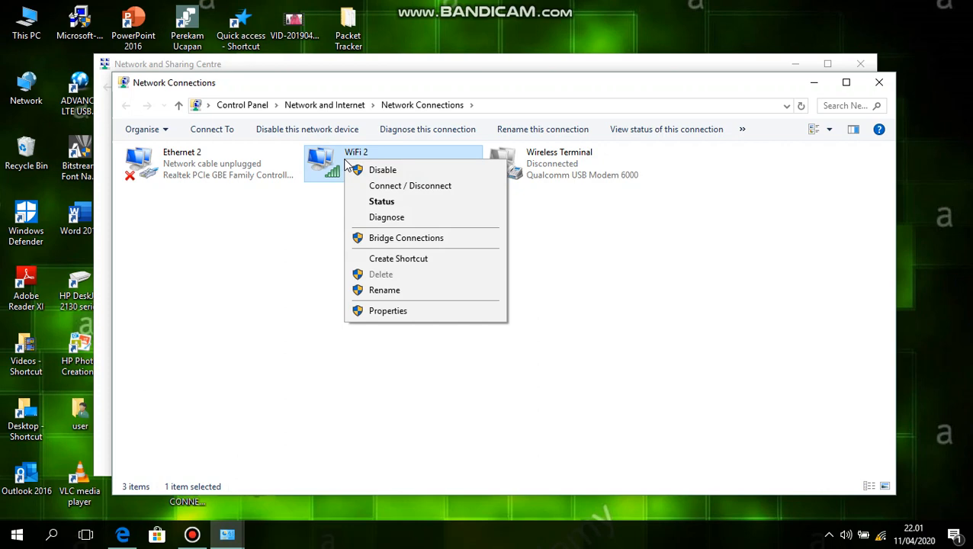
left_click(418, 313)
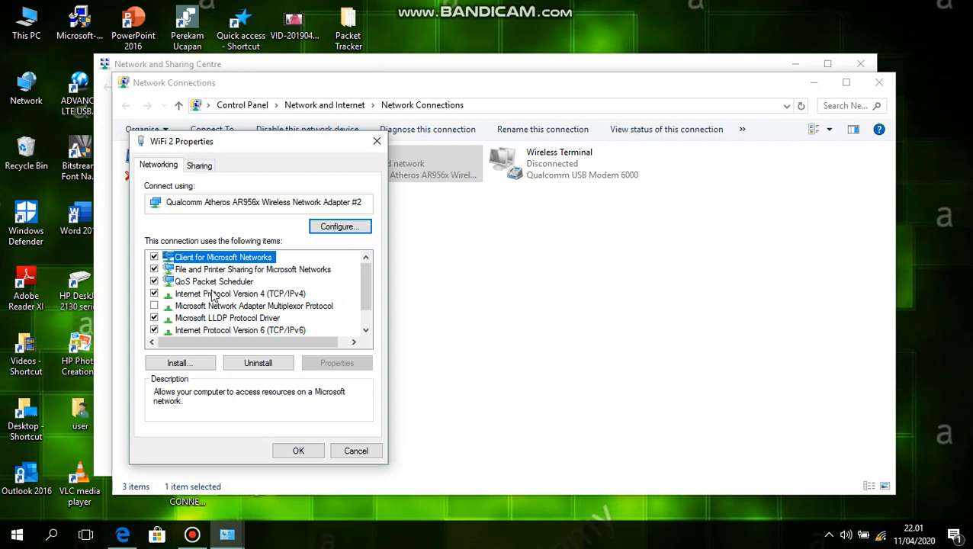
left_click(213, 295)
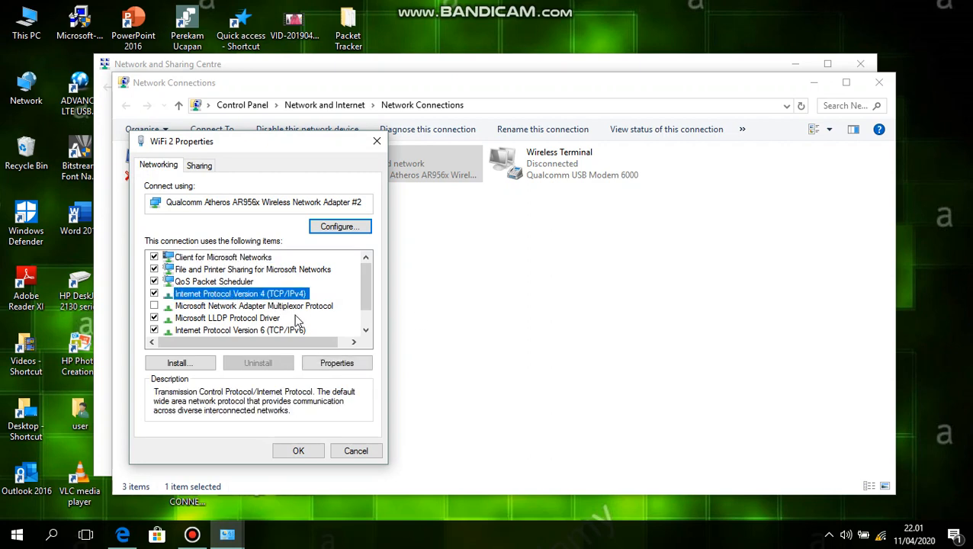
left_click(335, 364)
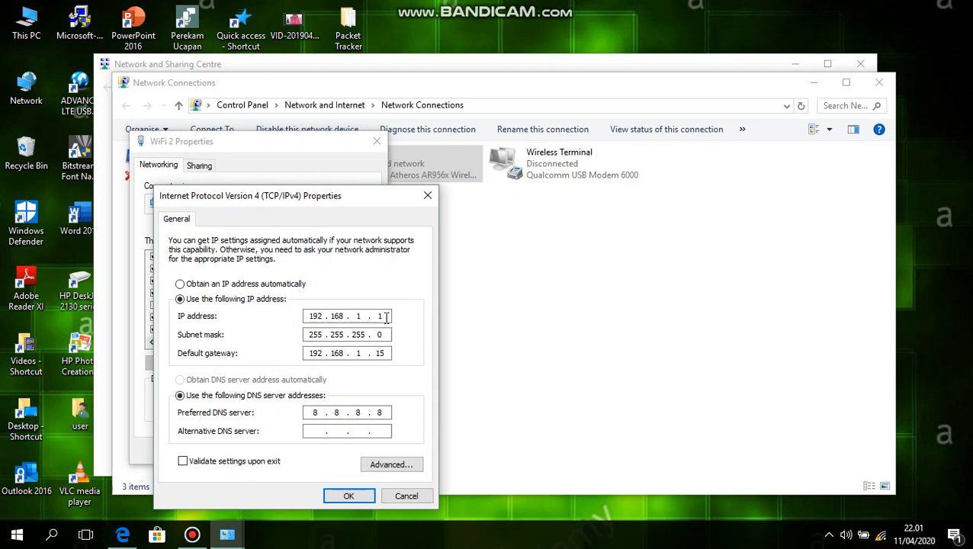
Step: Clear the existing IP address, subnet mask and default gateway from the IPv4 settings
key("BackSpace")
key("BackSpace")
key("BackSpace")
key("BackSpace")
key("BackSpace")
key("BackSpace")
key("BackSpace")
key("BackSpace")
key("BackSpace")
key("BackSpace")
key("BackSpace")
key("BackSpace")
key("BackSpace")
key("BackSpace")
key("BackSpace")
key("BackSpace")
key("BackSpace")
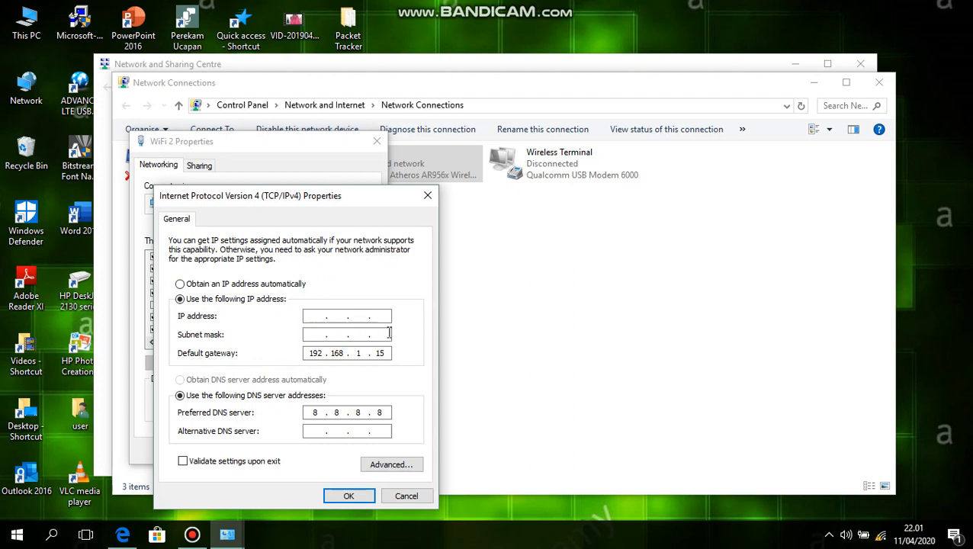
key("BackSpace")
key("BackSpace")
key("BackSpace")
key("BackSpace")
key("BackSpace")
key("BackSpace")
key("BackSpace")
key("BackSpace")
key("BackSpace")
key("BackSpace")
key("BackSpace")
left_click(314, 353)
type("1")
key("BackSpace")
Step: Set the IP address to 120.31.45.18 and fill in the subnet mask 255.0.0.0
left_click(315, 313)
type("120.31")
key("period")
type("45 . ")
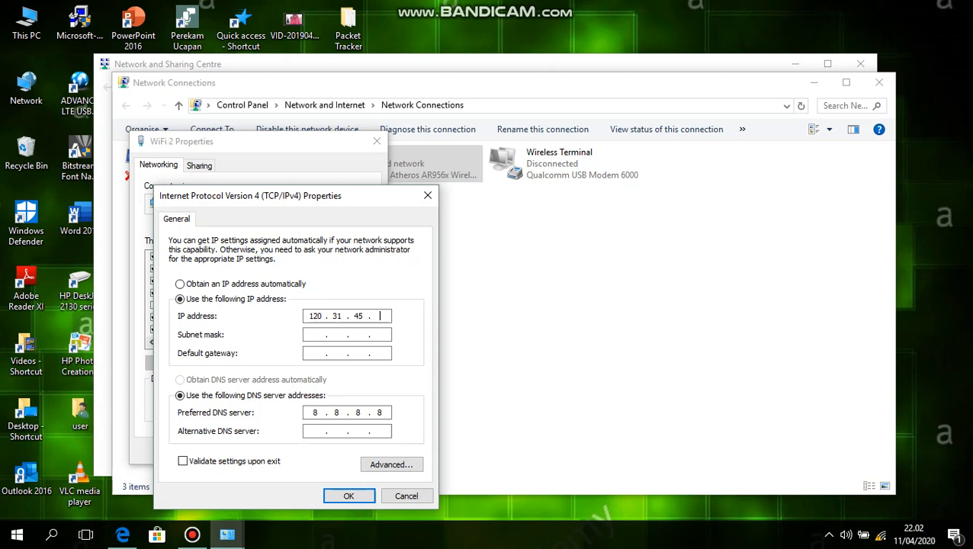
type("18")
left_click(309, 334)
Step: Set the default gateway to 120.31.45.20
left_click(320, 352)
type("120 . 31 . 45 . 18")
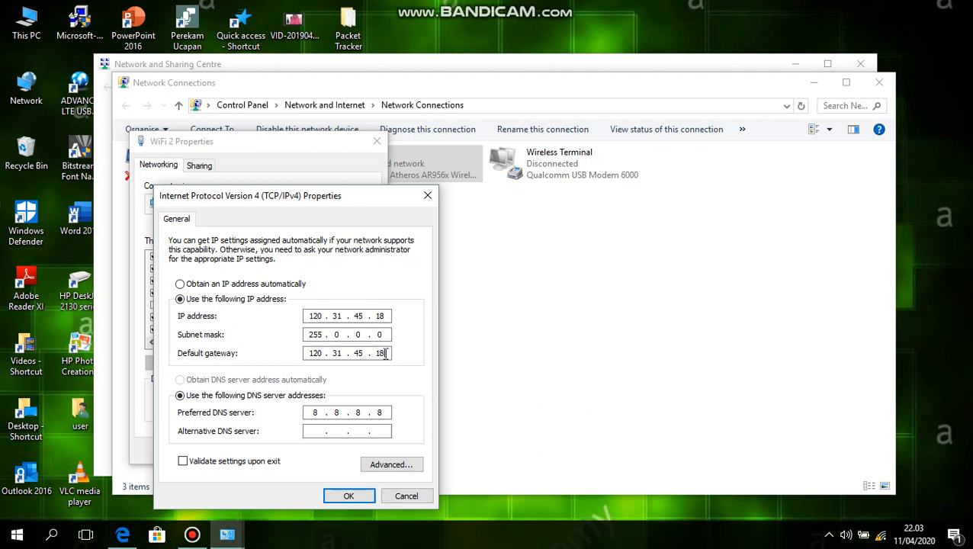
key("BackSpace")
key("BackSpace")
type("20")
Step: Save the IPv4 settings, keeping the duplicate IP address and accepting multiple default gateways, and close the WiFi 2 properties
left_click(341, 496)
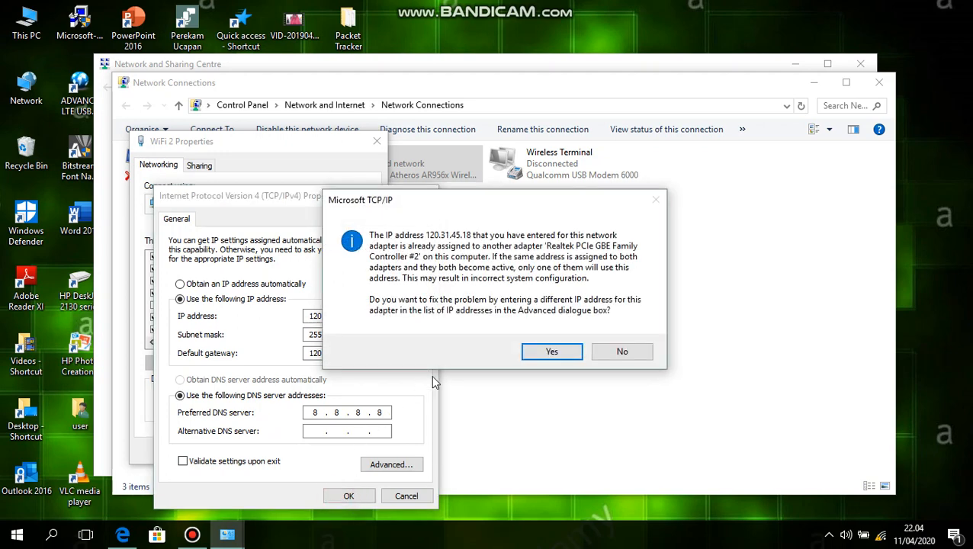
left_click(555, 352)
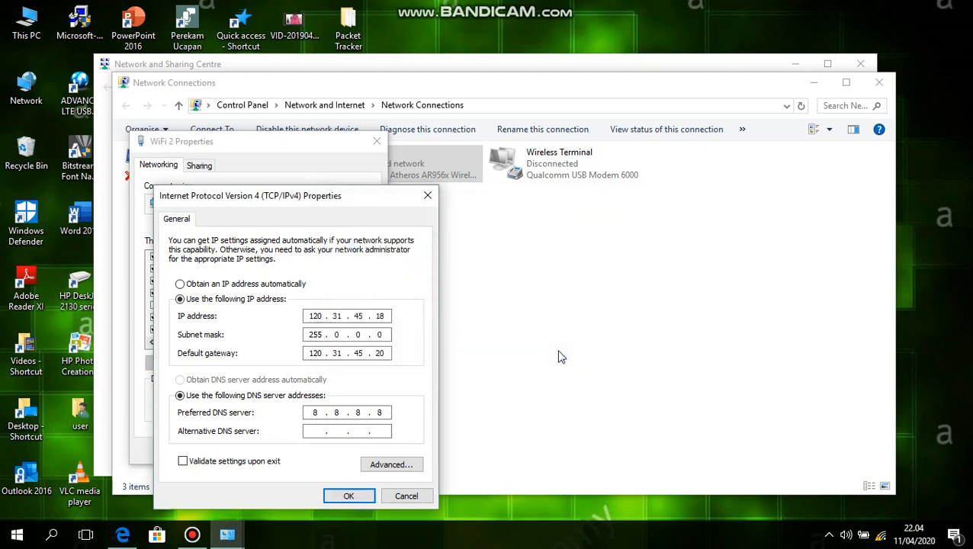
left_click(364, 497)
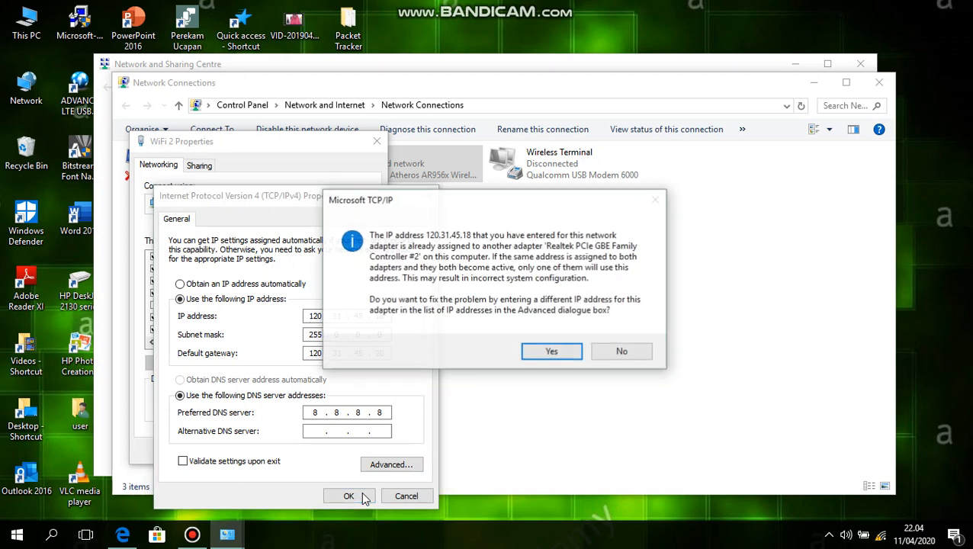
left_click(559, 353)
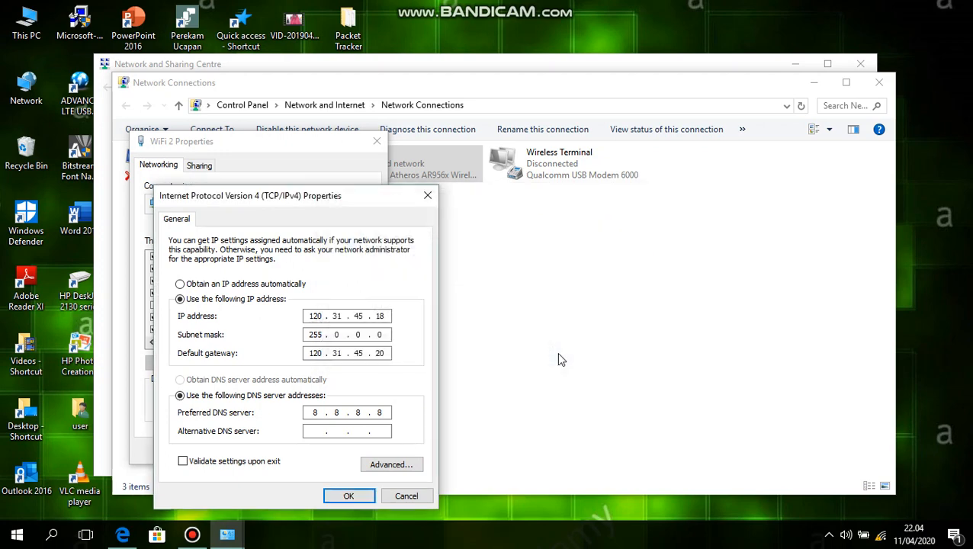
left_click(367, 496)
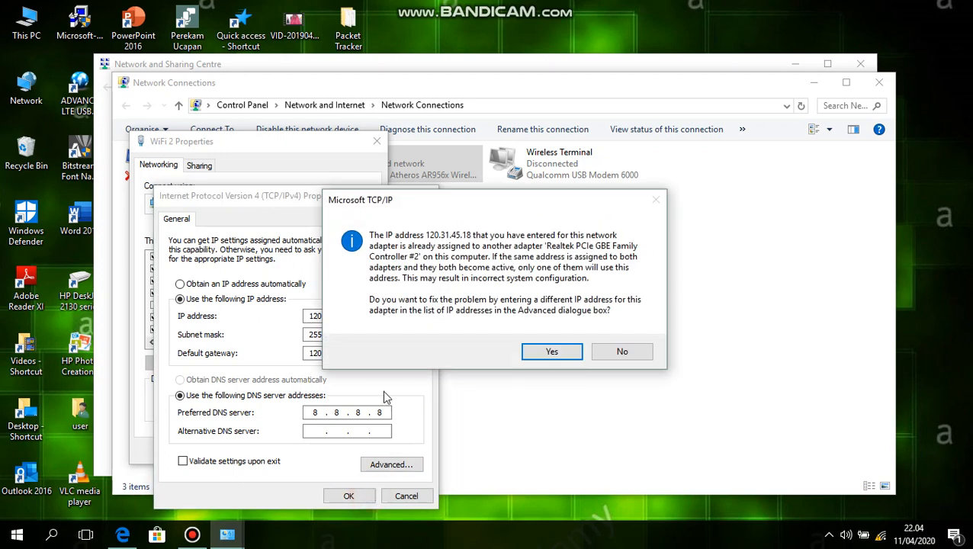
left_click(623, 350)
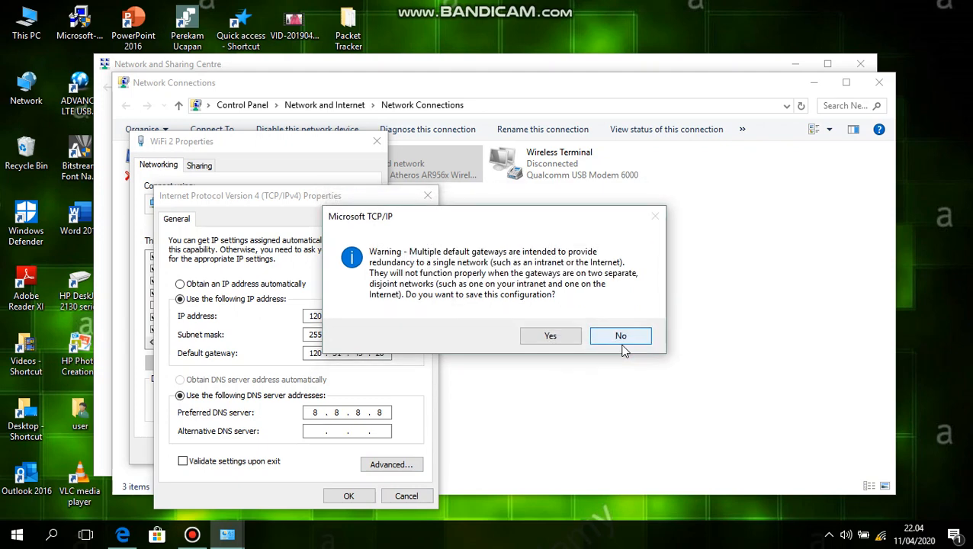
left_click(563, 337)
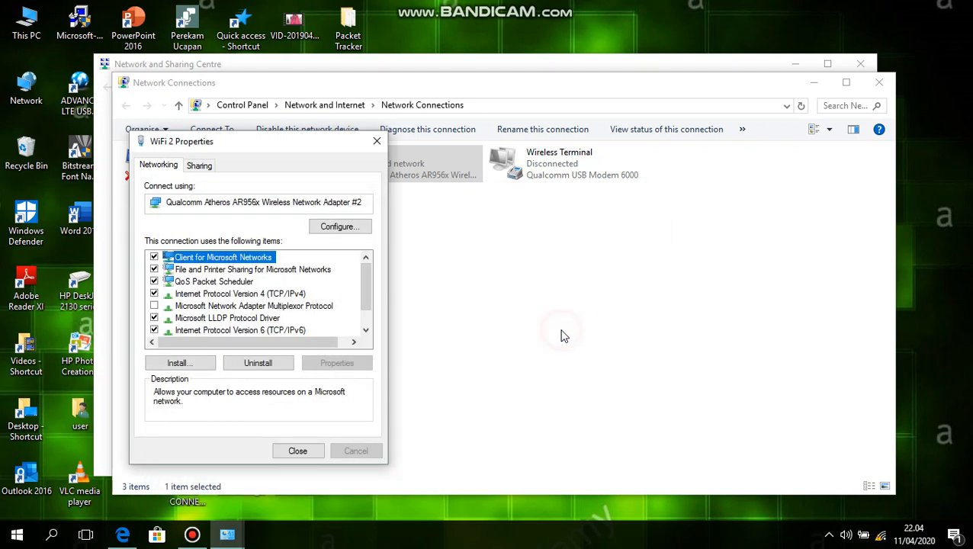
left_click(297, 451)
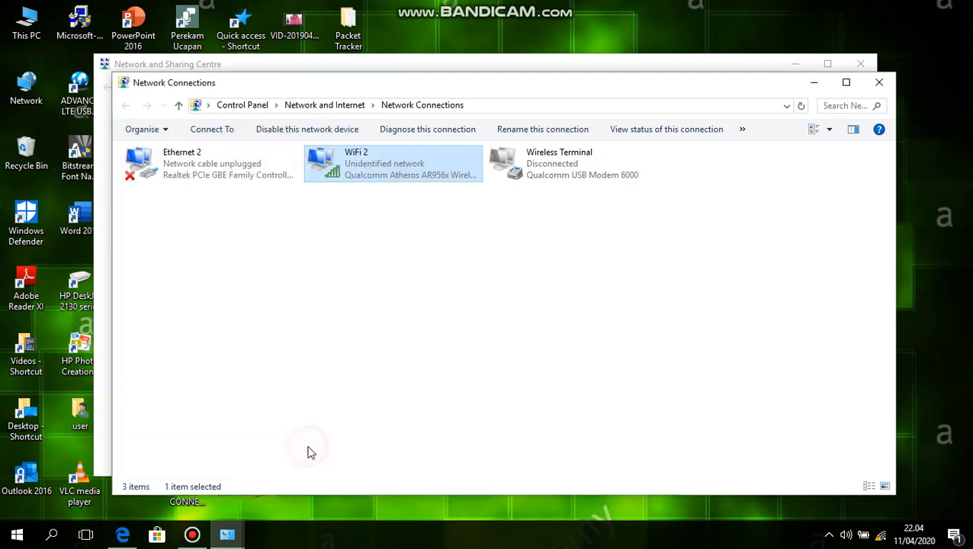
Step: Check the network connection details in the WiFi 2 status, and close both windows
left_click(377, 160)
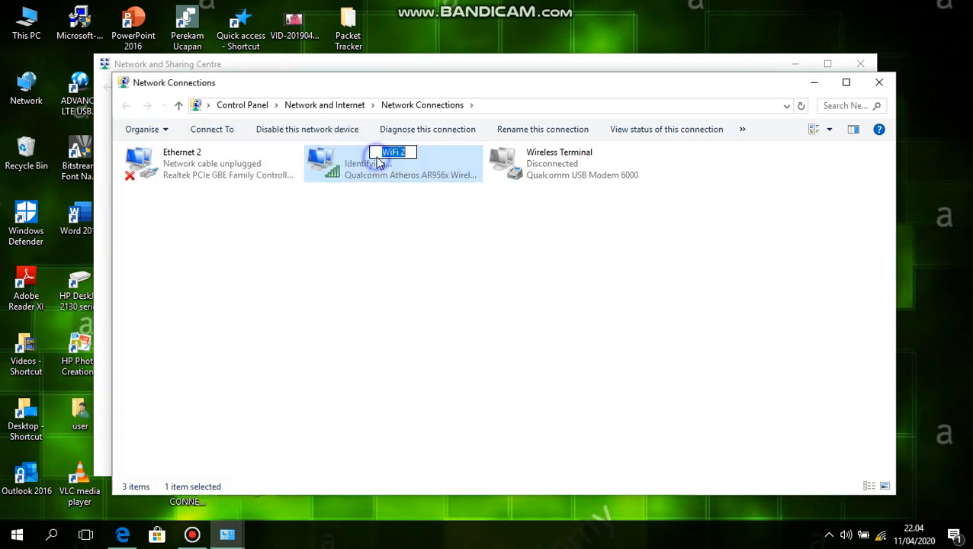
right_click(377, 160)
left_click(355, 168)
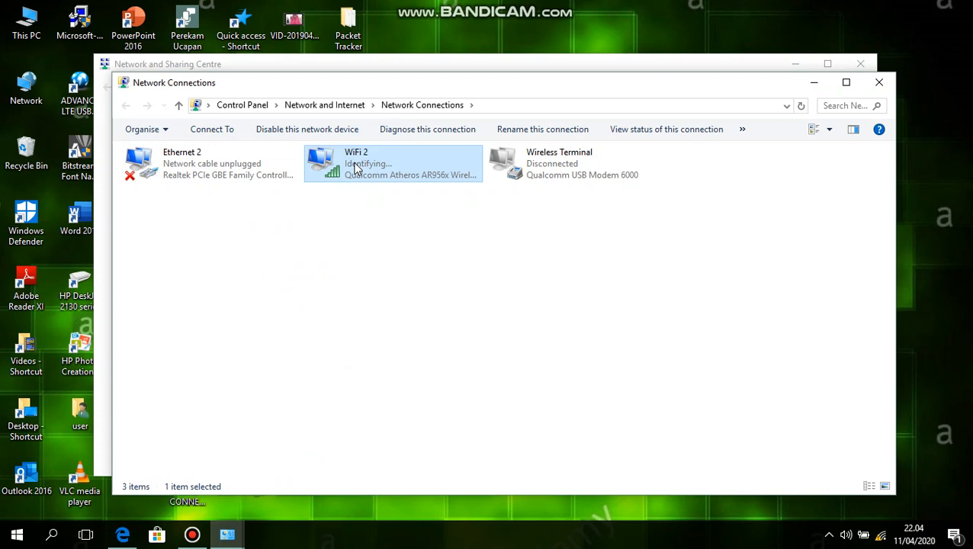
right_click(354, 168)
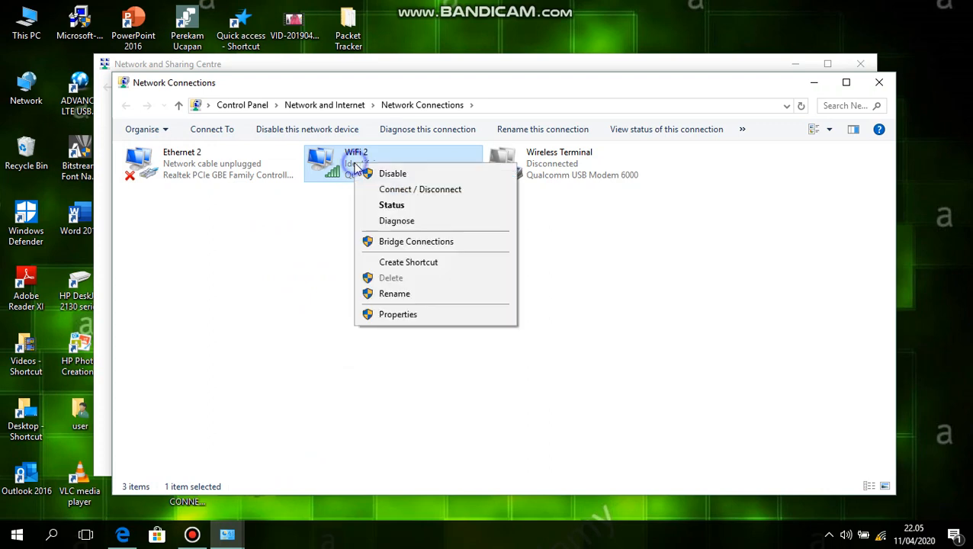
left_click(394, 207)
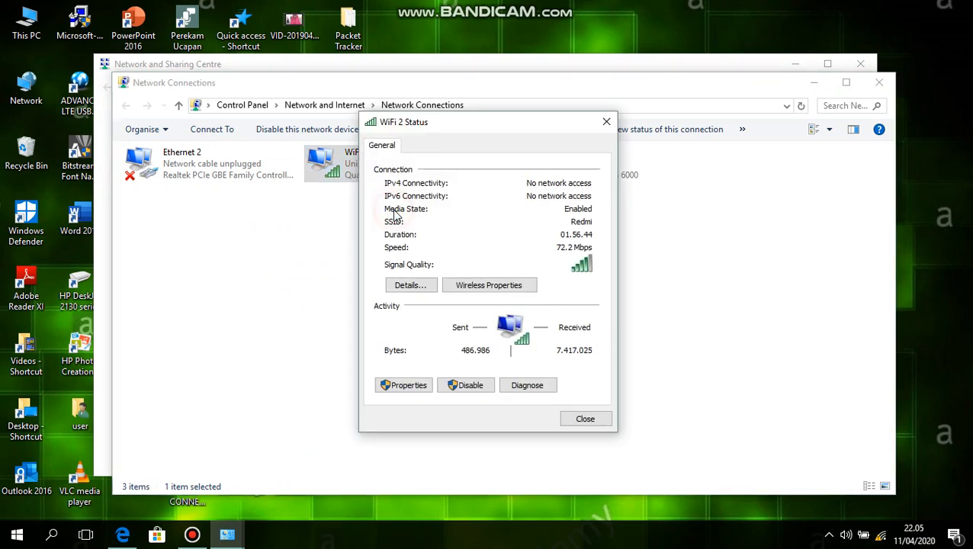
left_click(412, 286)
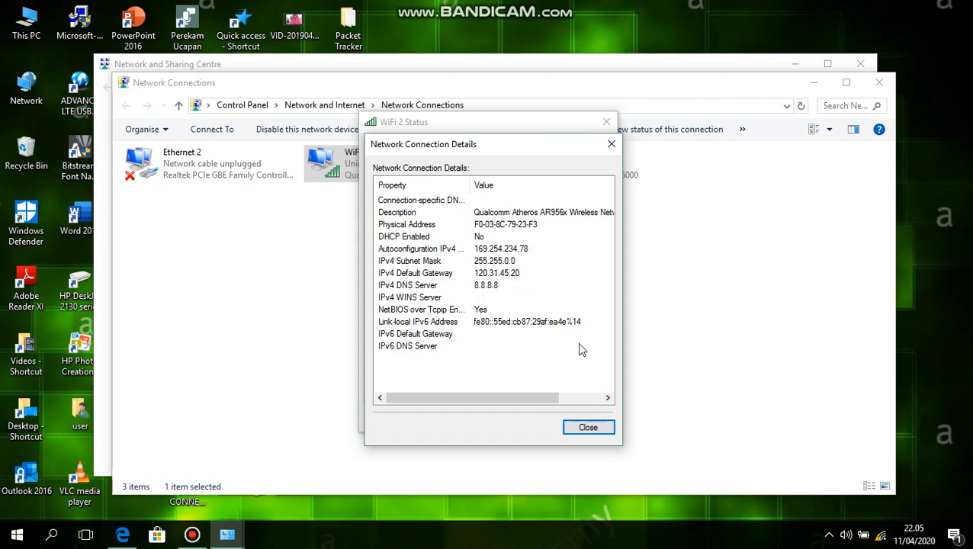
left_click(589, 429)
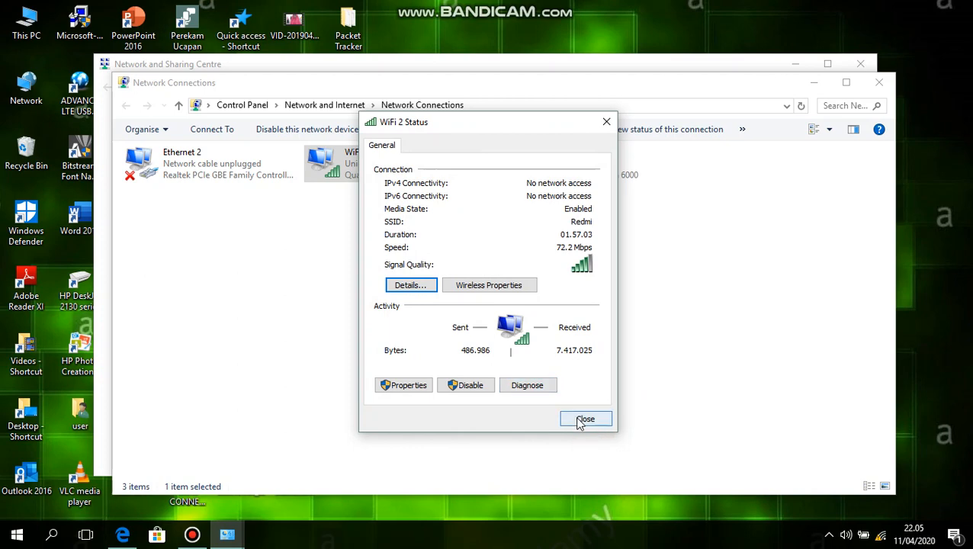
left_click(580, 421)
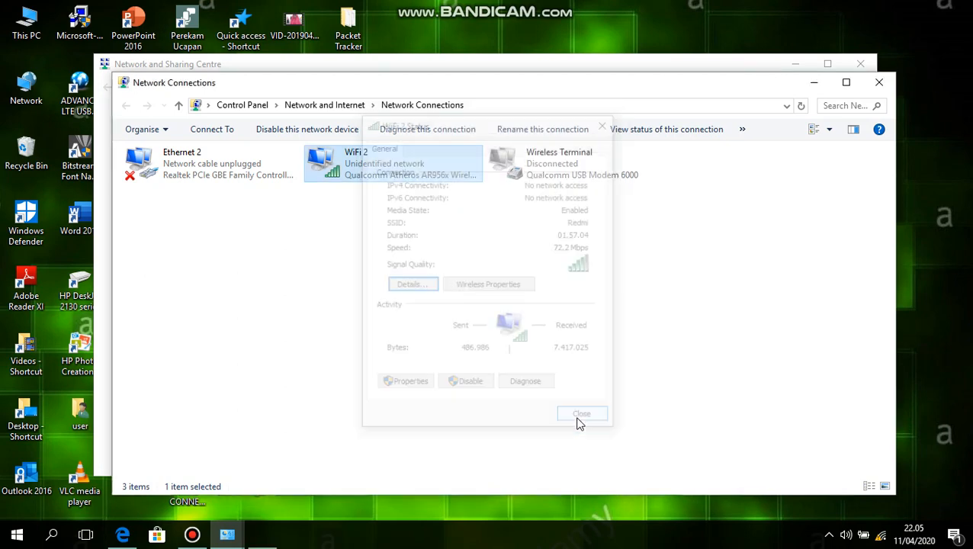
Step: Reopen the WiFi 2 adapter's TCP/IPv4 properties and clear the default gateway
right_click(350, 178)
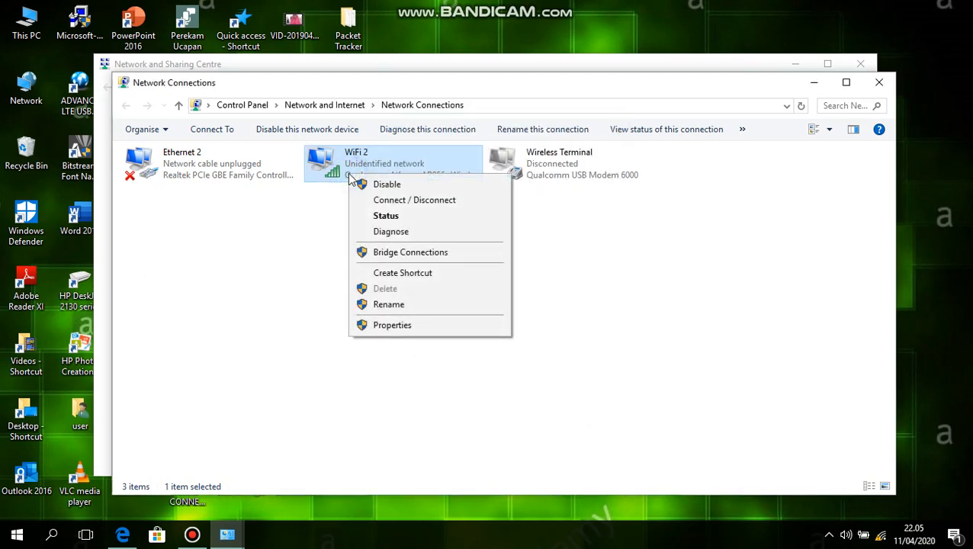
left_click(402, 326)
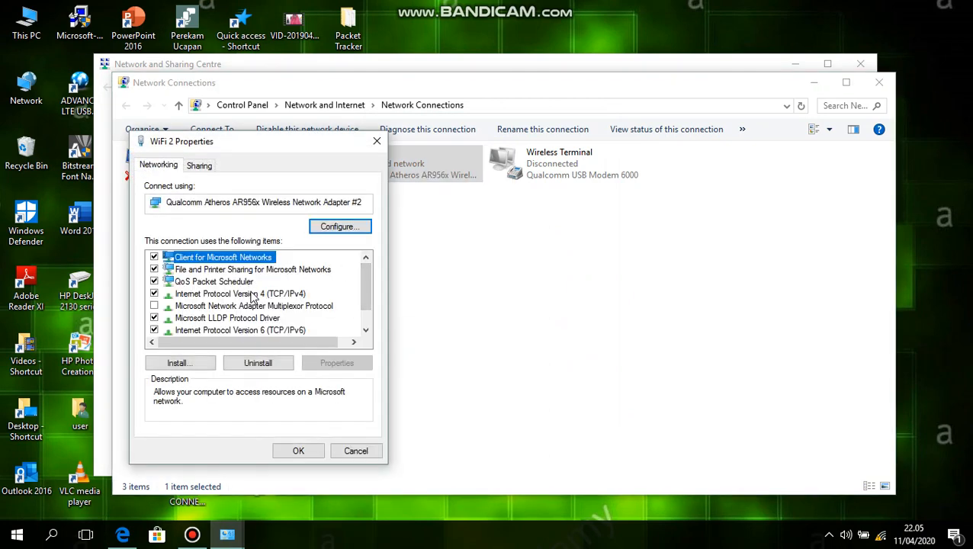
left_click(251, 297)
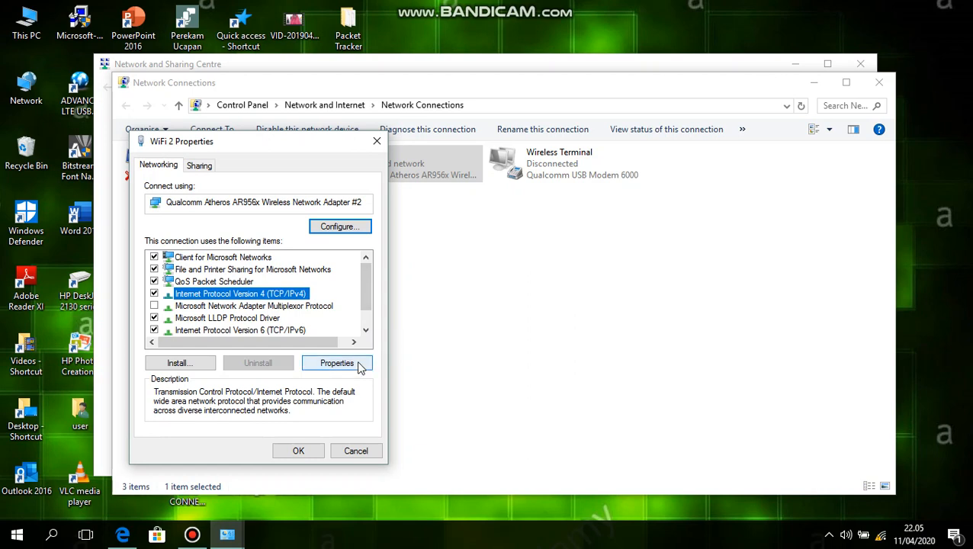
left_click(360, 364)
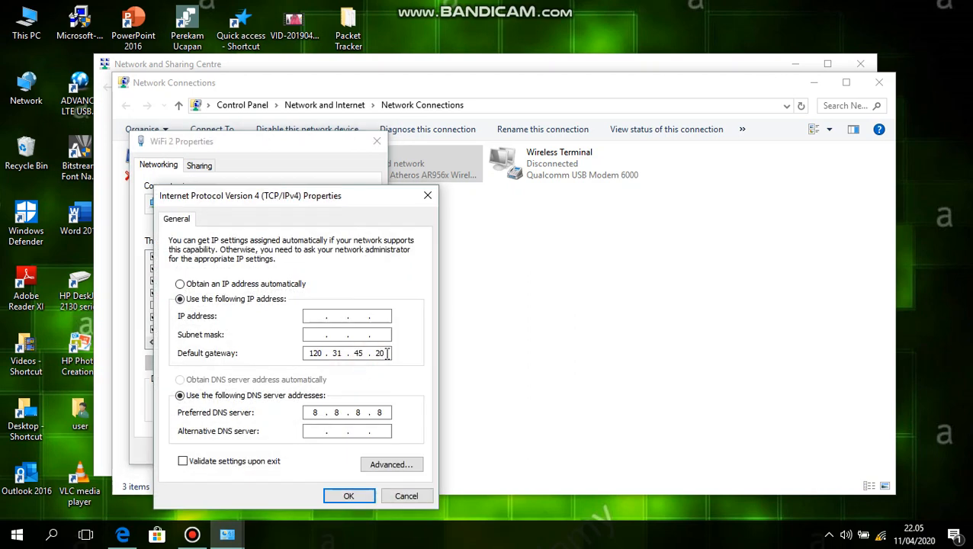
key("BackSpace")
key("BackSpace")
key("BackSpace")
key("BackSpace")
key("BackSpace")
key("BackSpace")
type("1")
Step: Set the IP address to 150.70.60.56 and fill in the subnet mask 255.255.0.0
left_click(313, 320)
type("150 . 70 . 6")
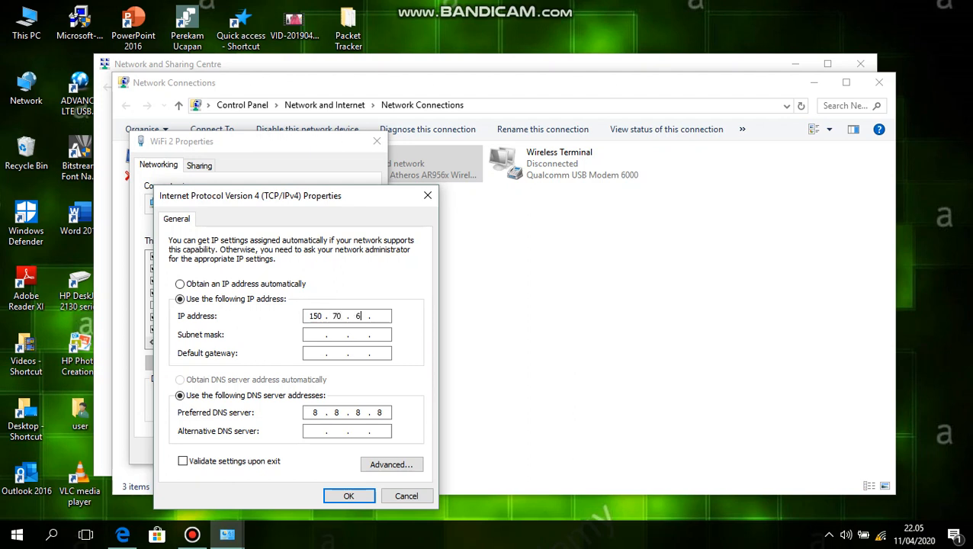
type("0")
left_click(308, 334)
Step: Set the default gateway to 150.70.60.56 and save the IPv4 configuration, accepting multiple default gateways
type("150")
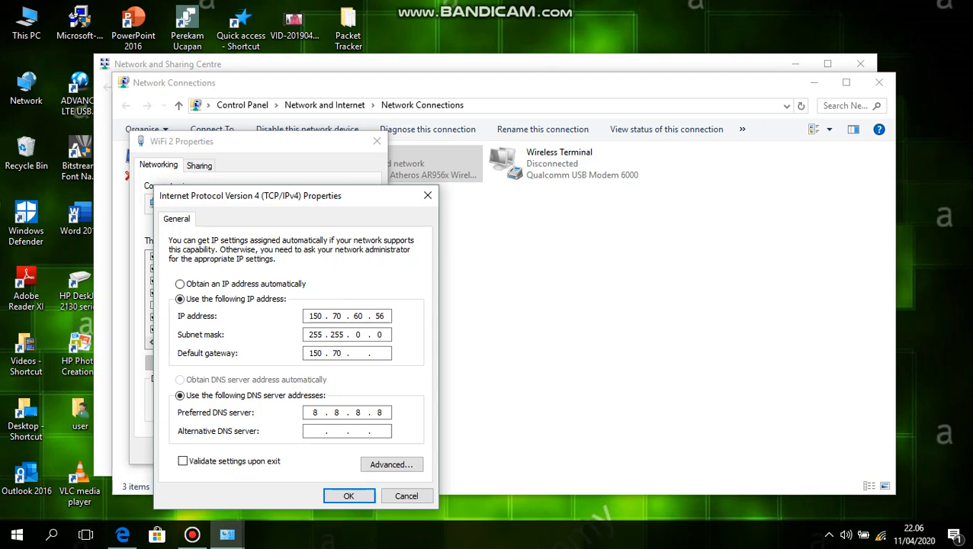
type("60")
left_click(360, 496)
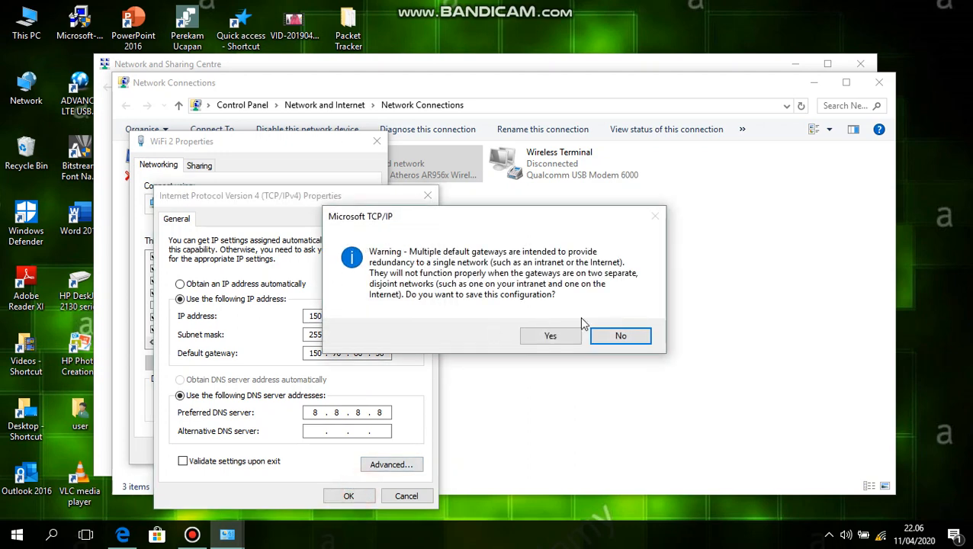
left_click(572, 339)
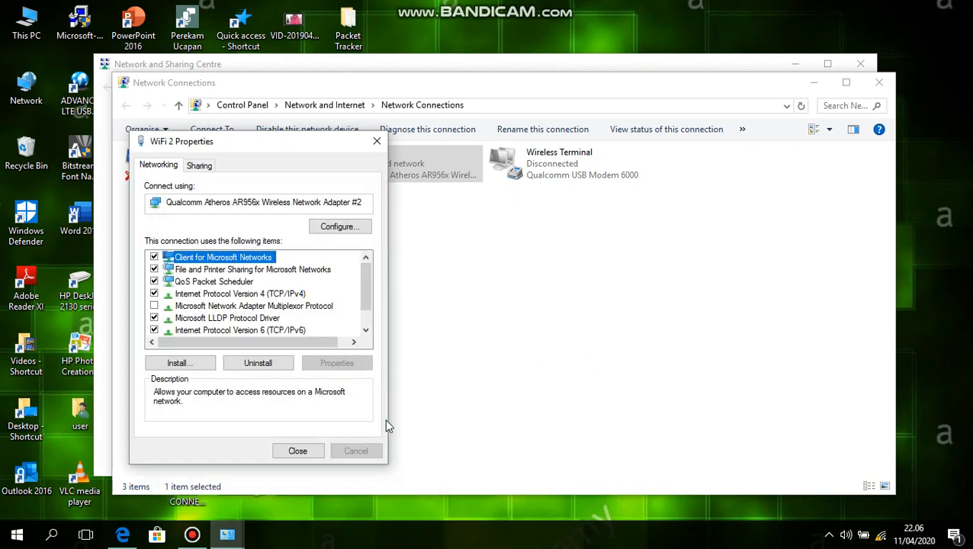
left_click(296, 451)
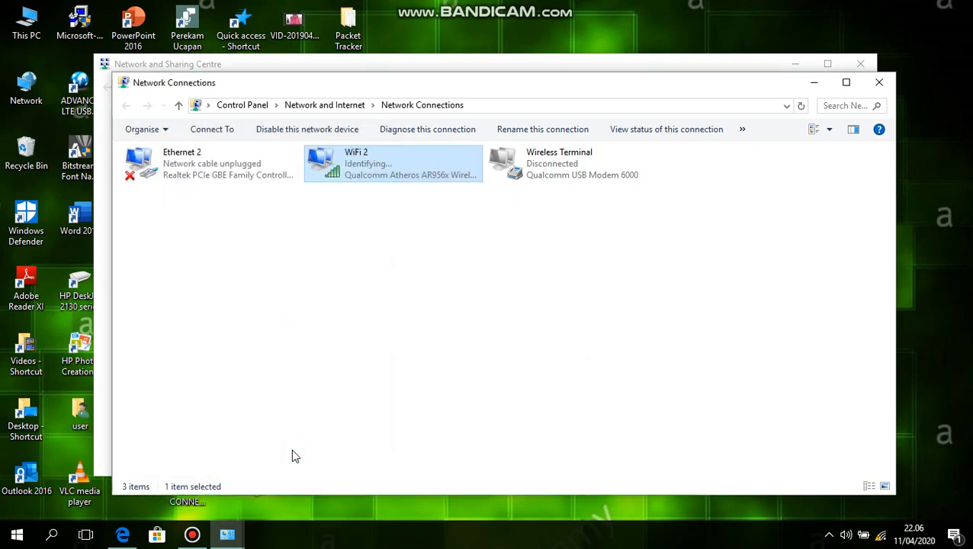
Step: Open the network connection details of WiFi 2 to check its IPv4 address and subnet mask
right_click(350, 165)
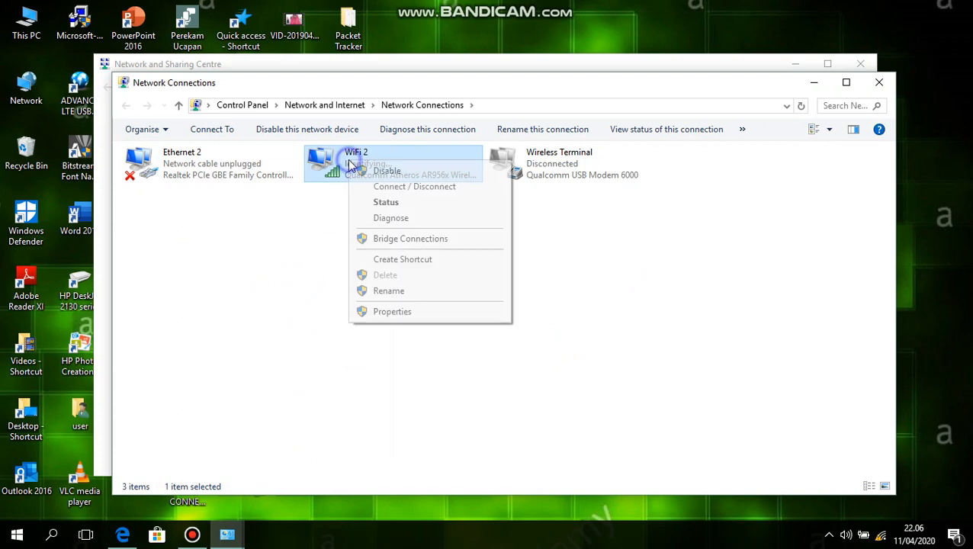
left_click(395, 202)
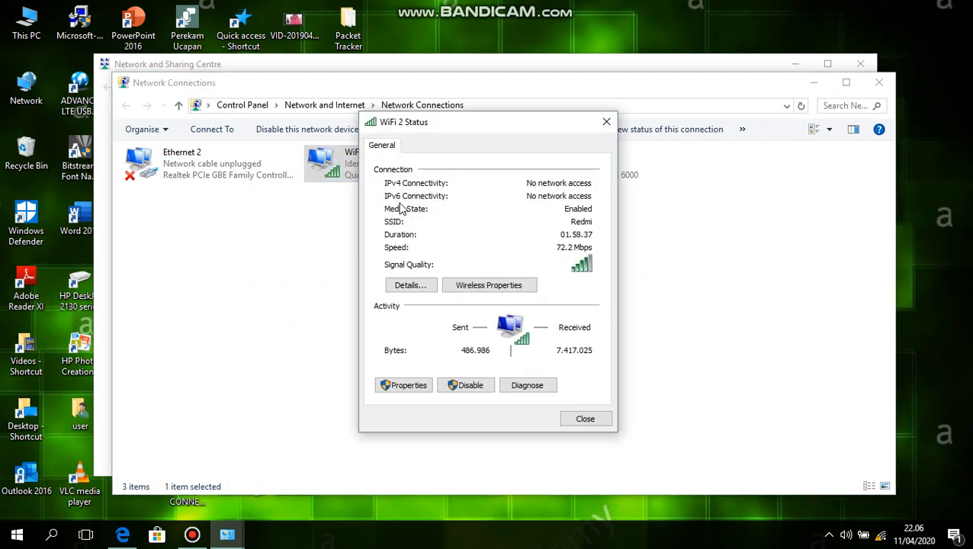
left_click(412, 283)
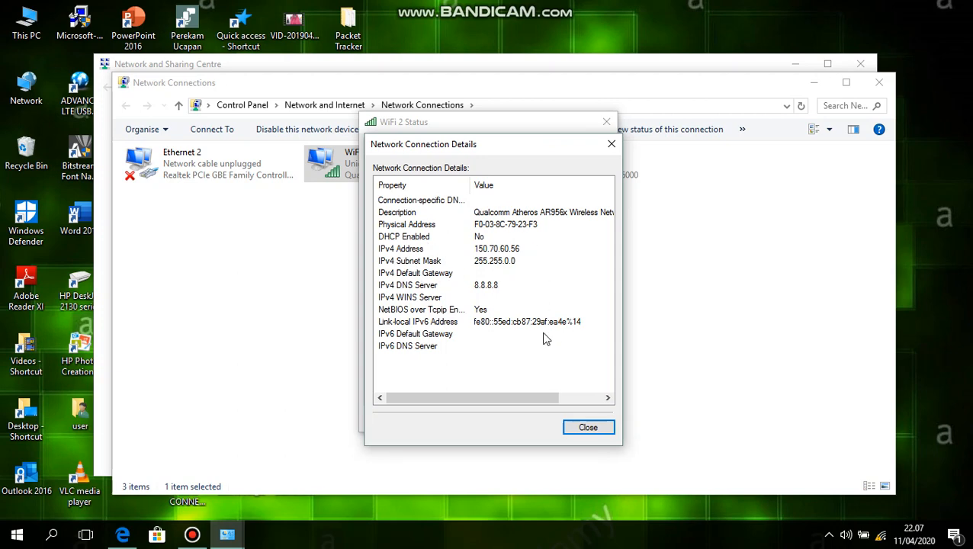
Step: Close the connection details and status of WiFi 2, and open the adapter's TCP/IPv4 properties
left_click(586, 427)
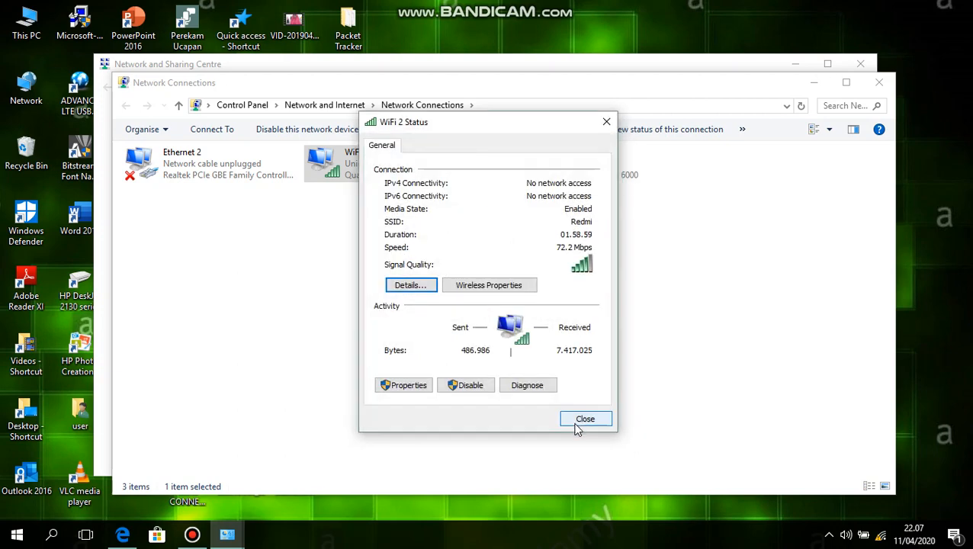
left_click(578, 426)
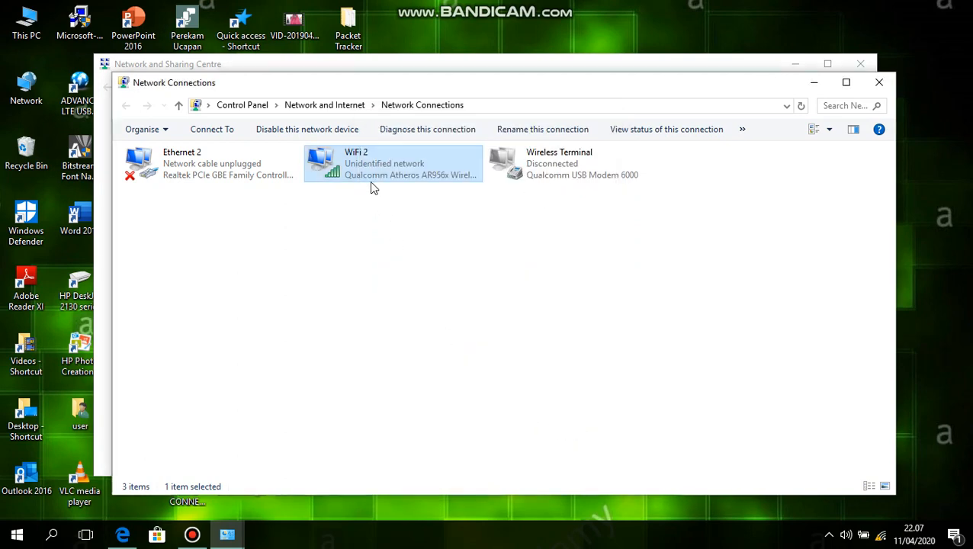
right_click(360, 163)
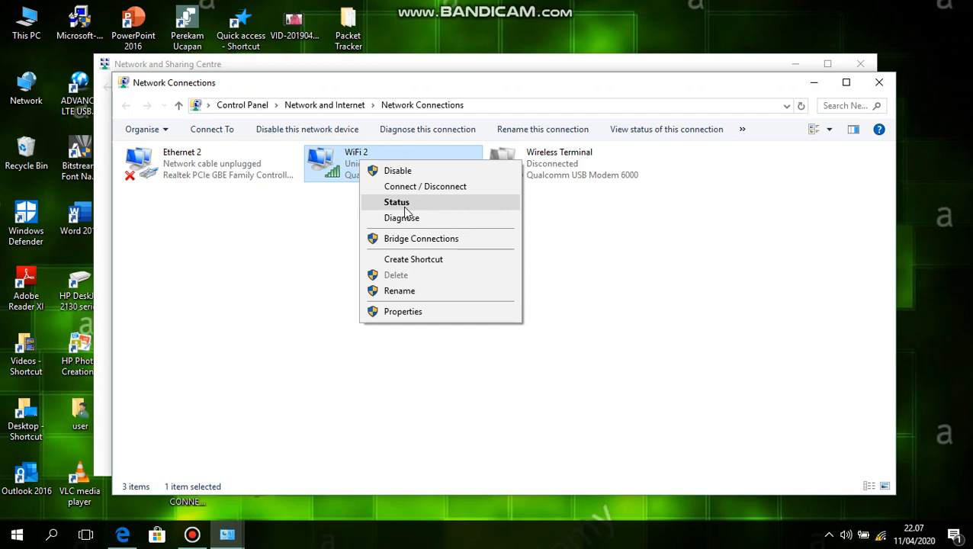
left_click(406, 311)
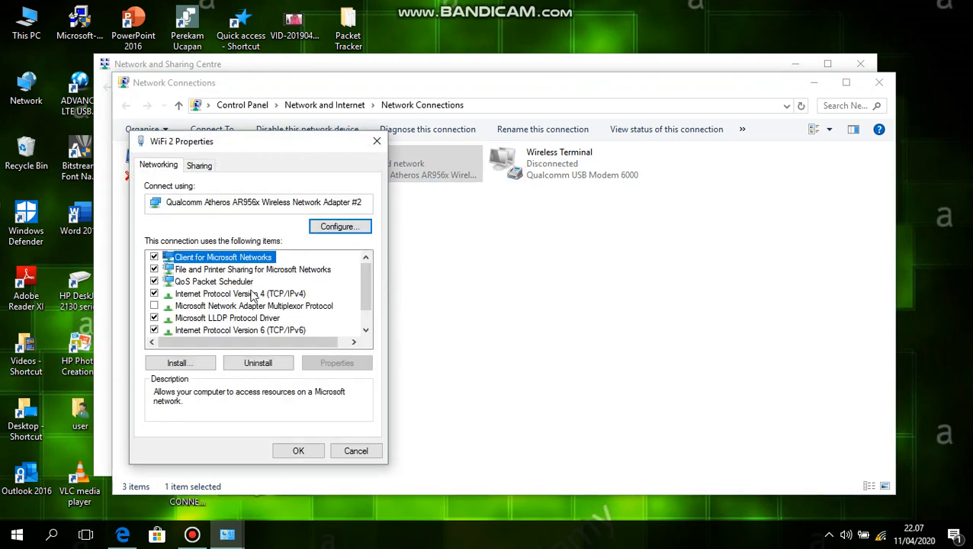
left_click(251, 295)
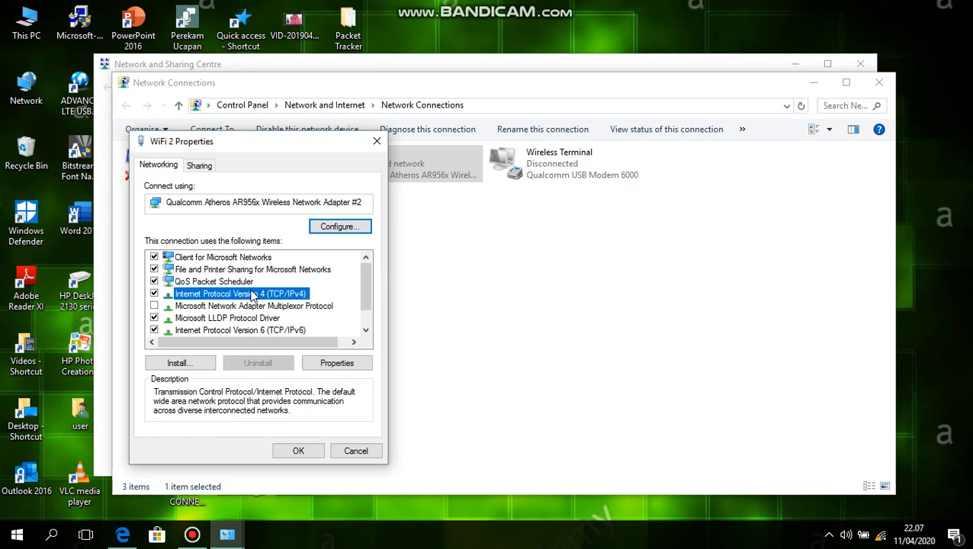
left_click(335, 364)
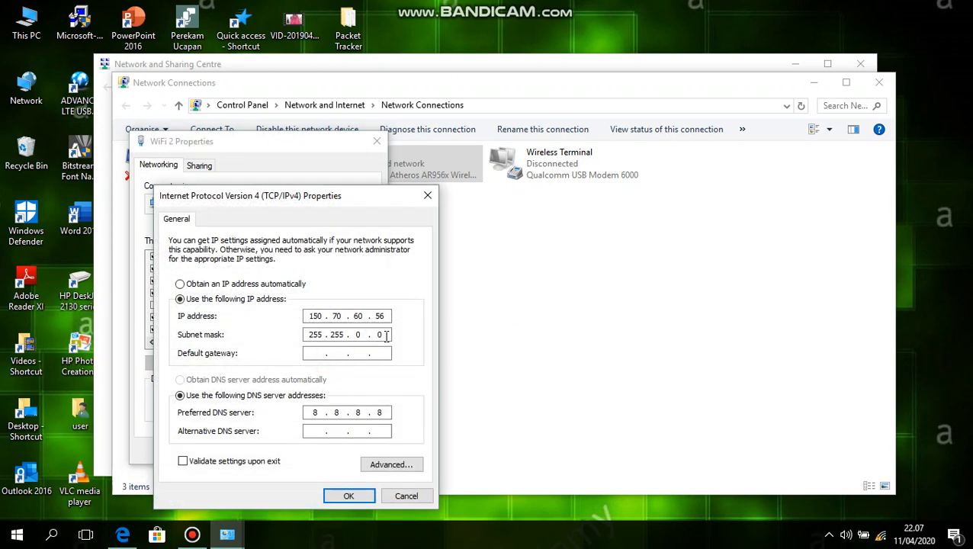
Step: Replace the IP address with 192.168.1.1 and fill in the subnet mask 255.255.255.0
double_click(385, 335)
key("BackSpace")
key("BackSpace")
key("BackSpace")
key("BackSpace")
key("BackSpace")
key("BackSpace")
key("BackSpace")
key("BackSpace")
key("BackSpace")
key("BackSpace")
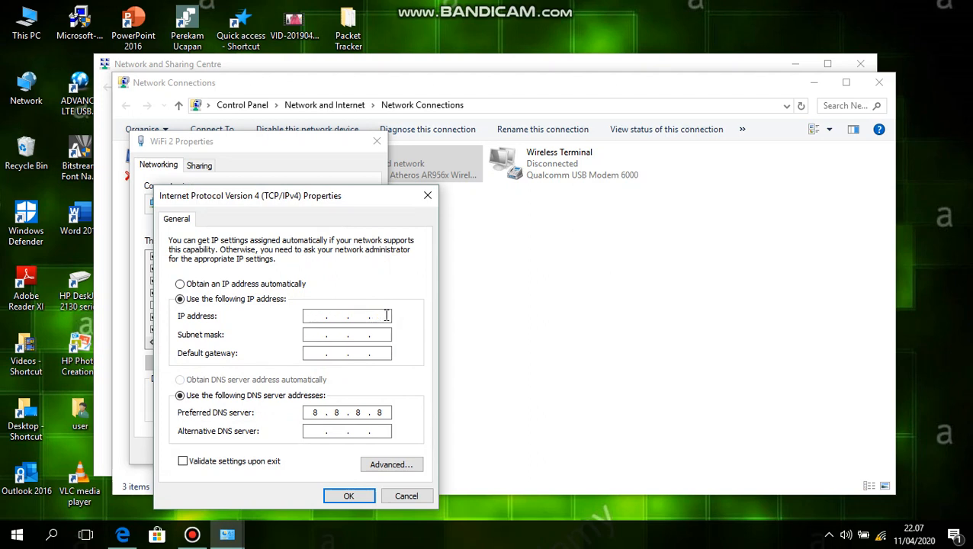
type("192 . 168 . 1 . 1")
left_click(315, 333)
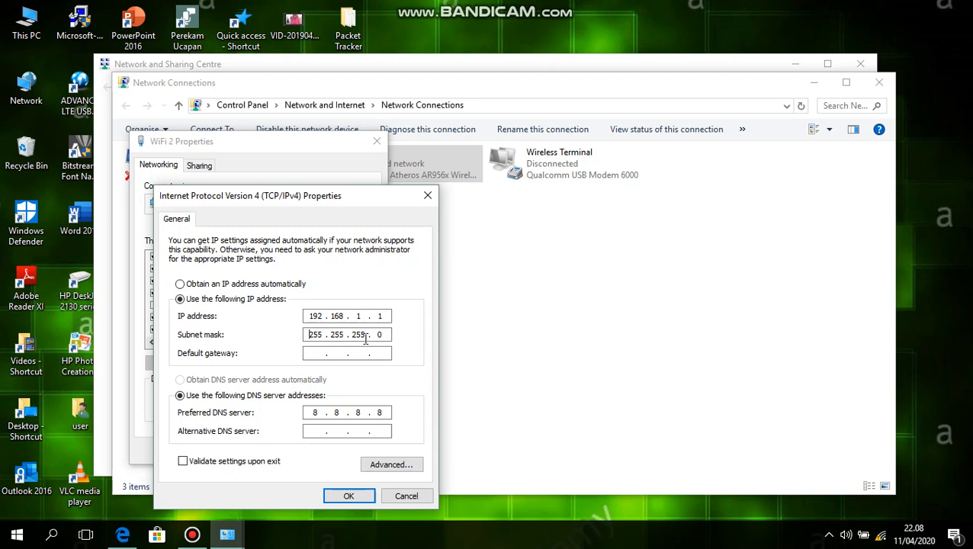
Step: Set the default gateway to 192.168.1.10 and save the adapter configuration, accepting multiple default gateways
left_click(315, 354)
type("192 . 168 . 1 . 10")
left_click(337, 496)
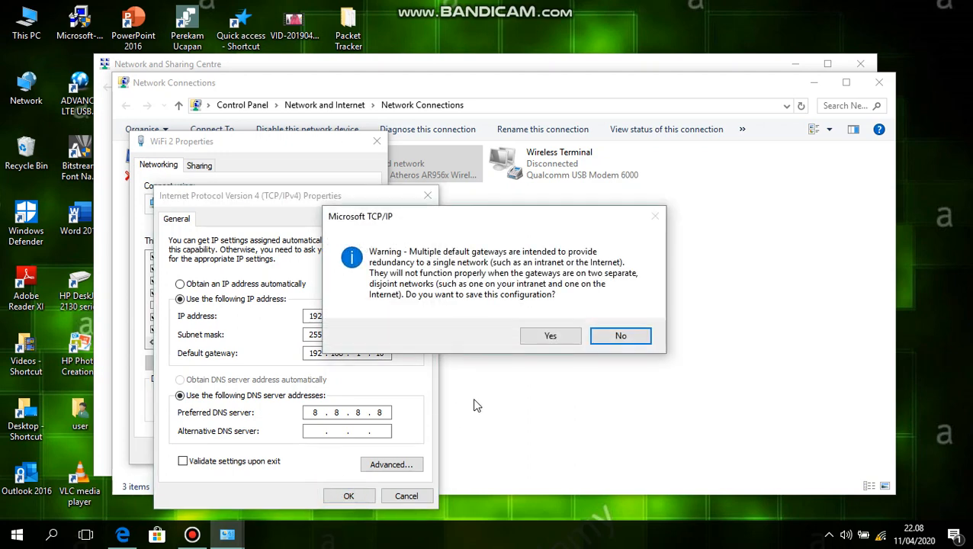
left_click(544, 340)
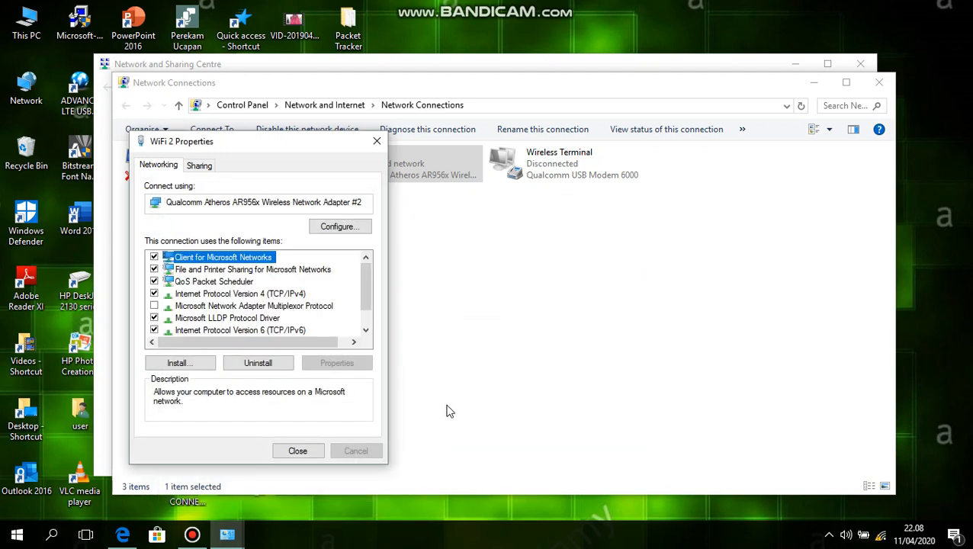
left_click(314, 453)
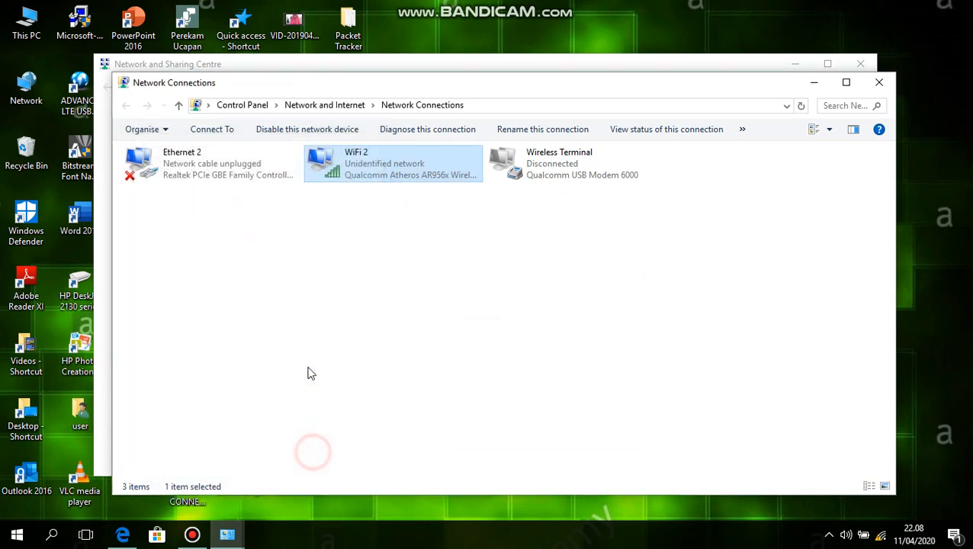
Step: Check the IPv4 address, subnet mask and default gateway in the WiFi 2 connection details, and close the status windows
right_click(350, 162)
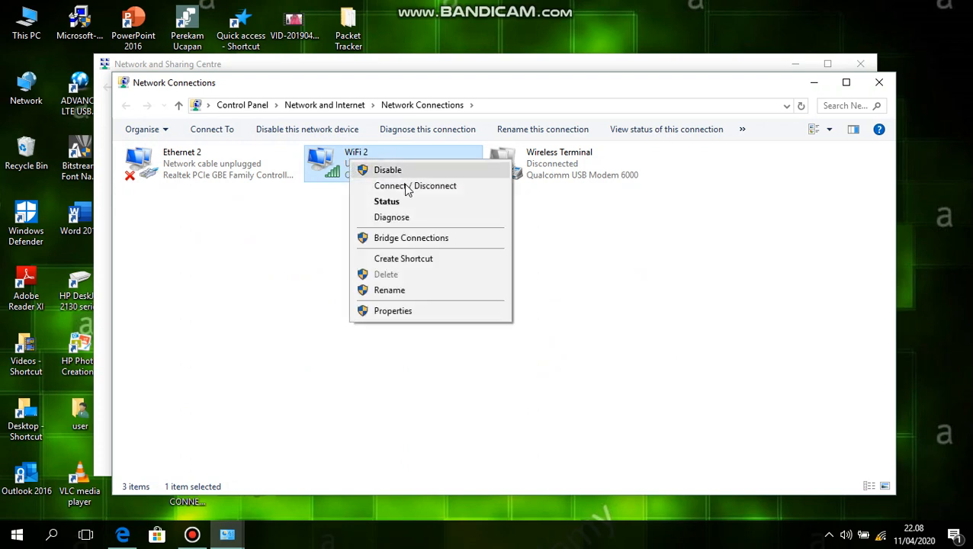
left_click(411, 207)
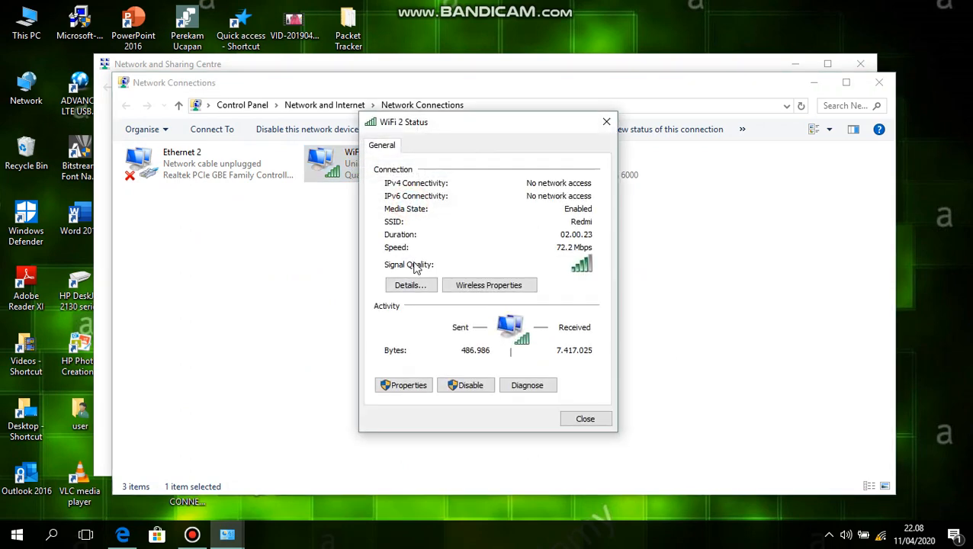
left_click(415, 285)
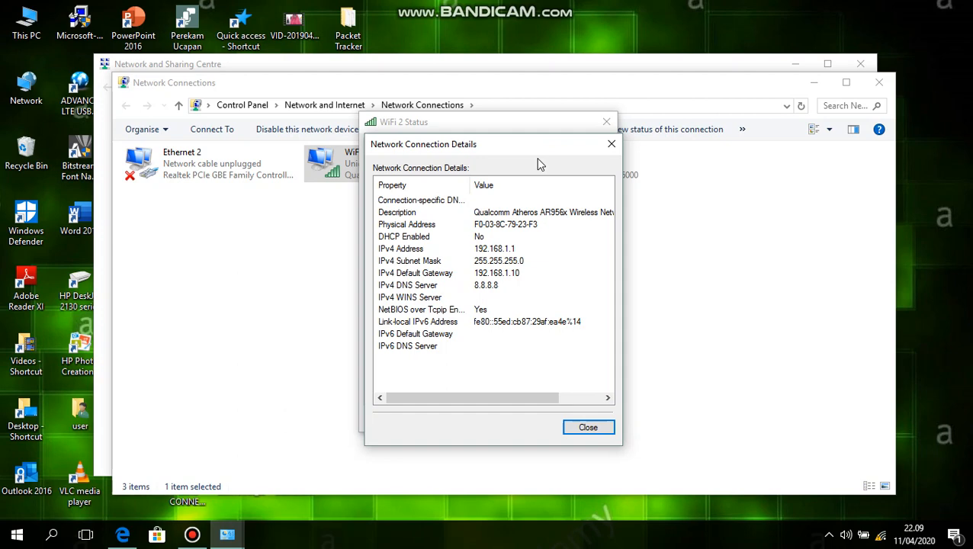
left_click(612, 144)
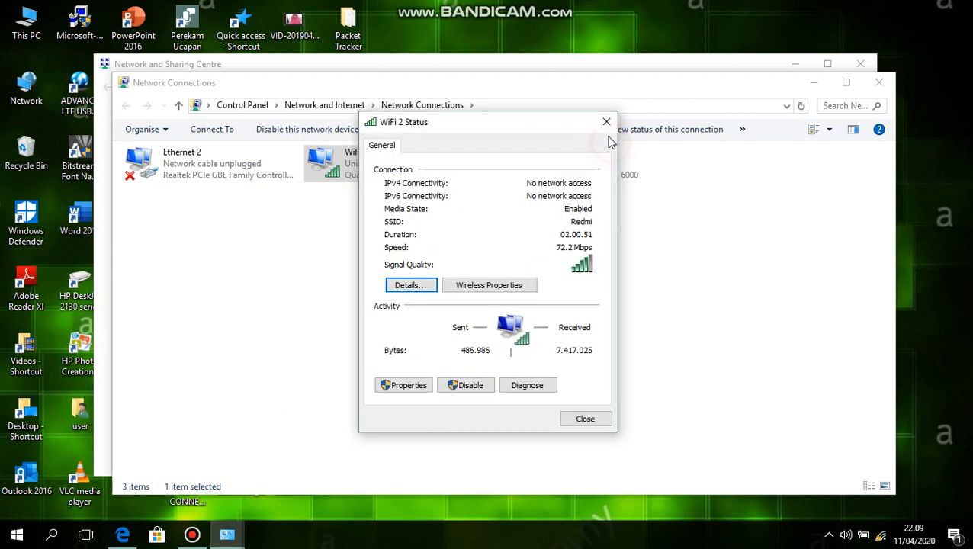
left_click(607, 122)
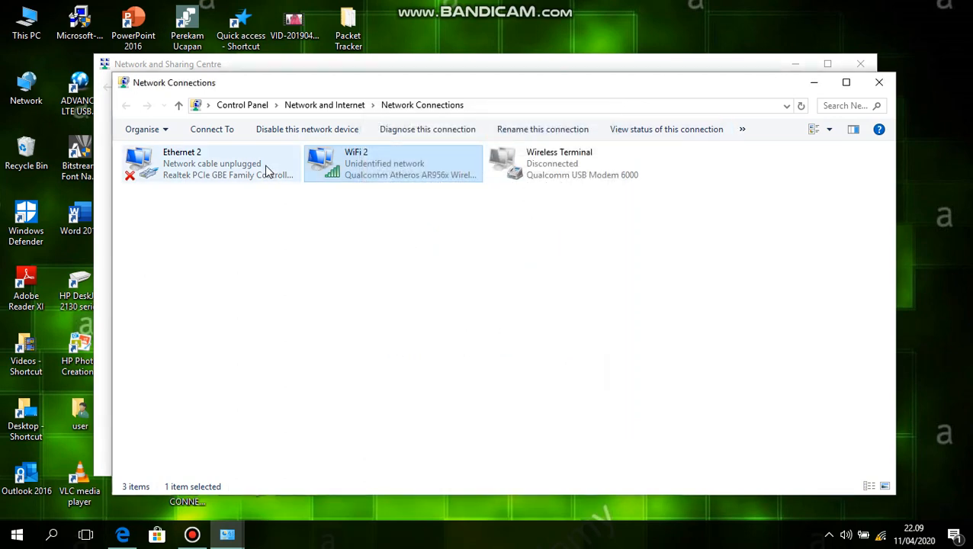